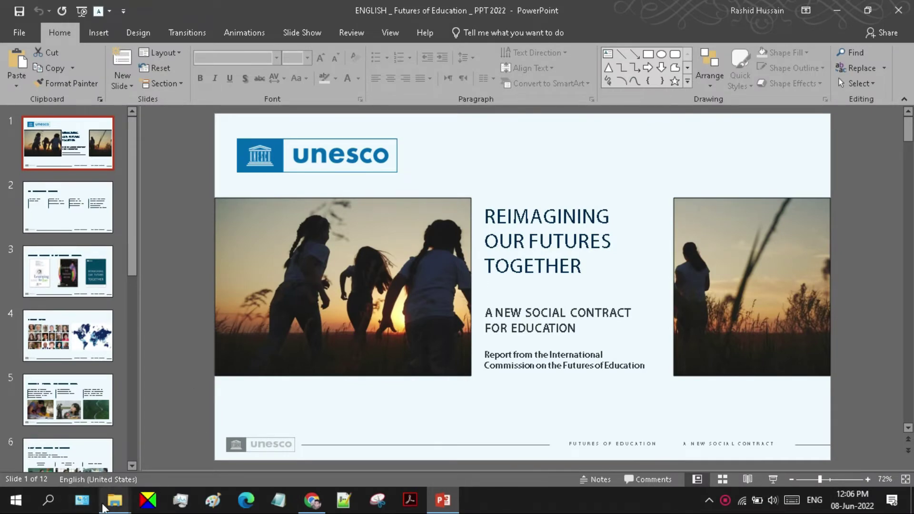
Step: Check the exported slide image's Details: 1280 × 720 pixels, 105 KB
mouse_move(114, 499)
click(200, 432)
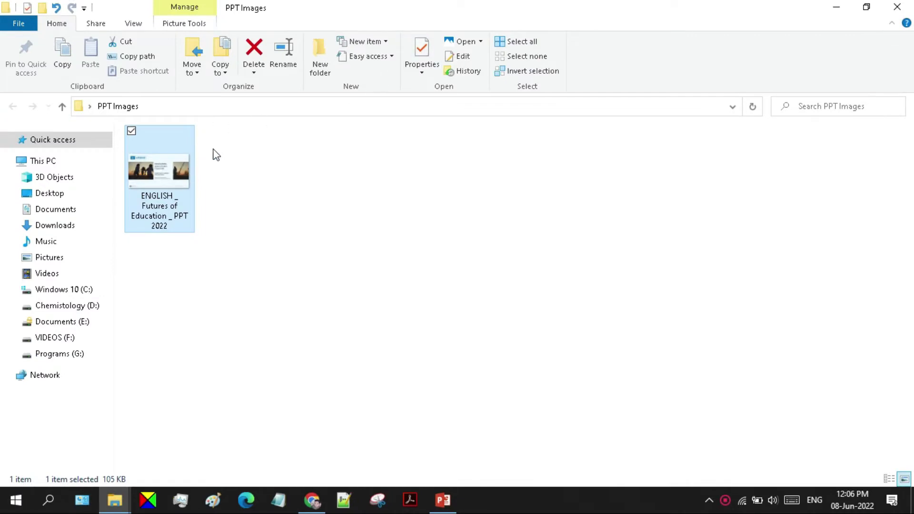
click(420, 45)
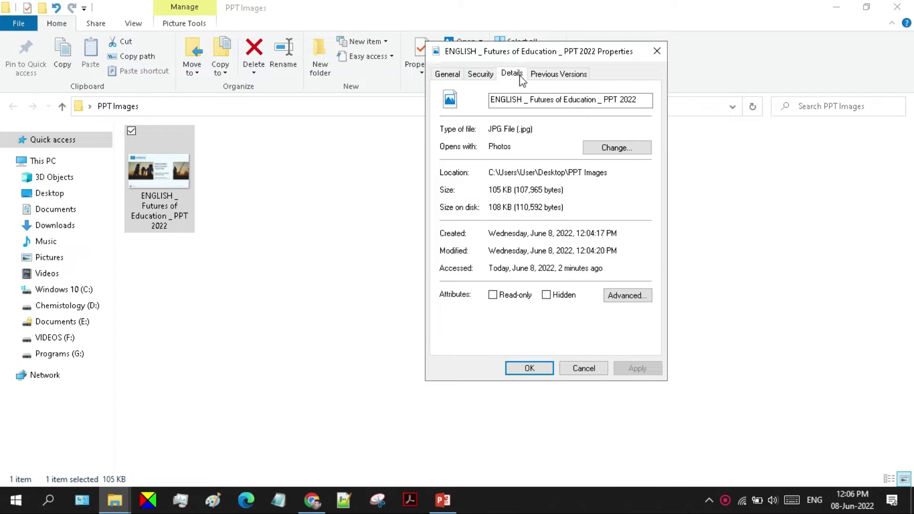
click(512, 74)
scroll(578, 240, down, 1)
scroll(575, 229, down, 1)
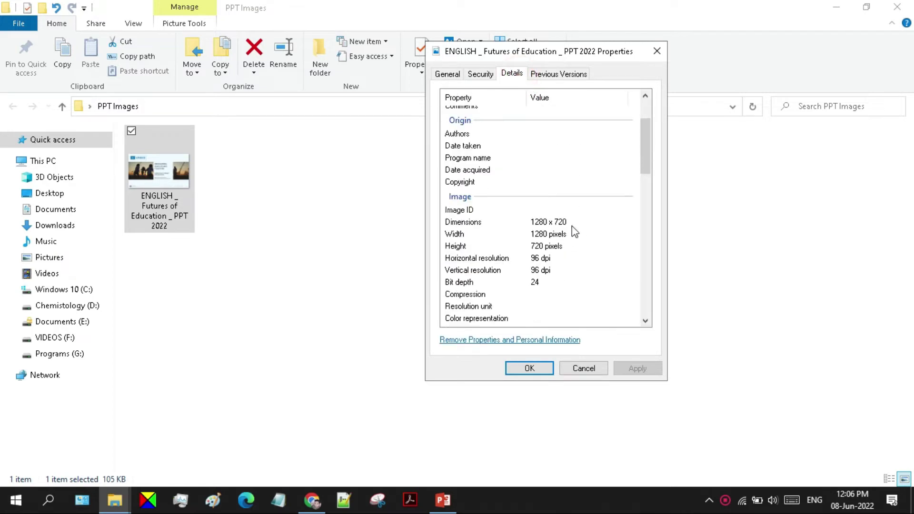
click(571, 225)
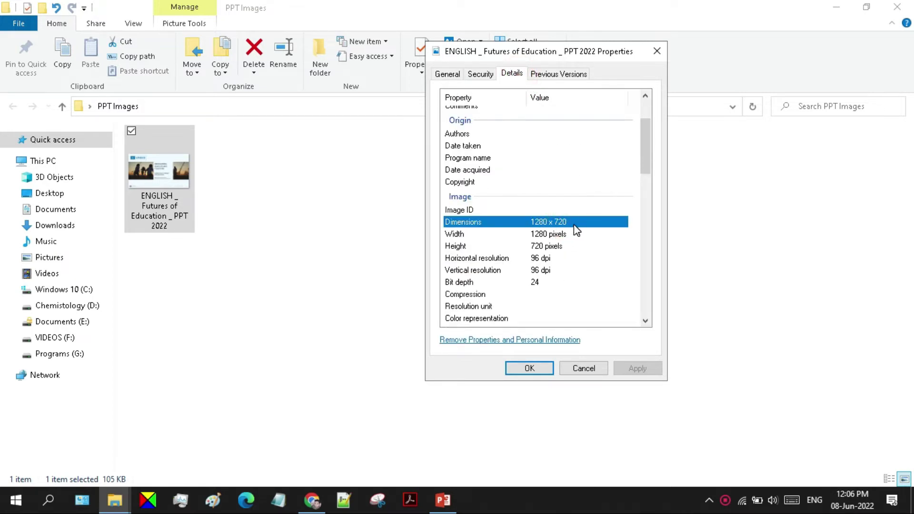
scroll(576, 227, down, 1)
scroll(577, 228, down, 3)
scroll(577, 229, down, 3)
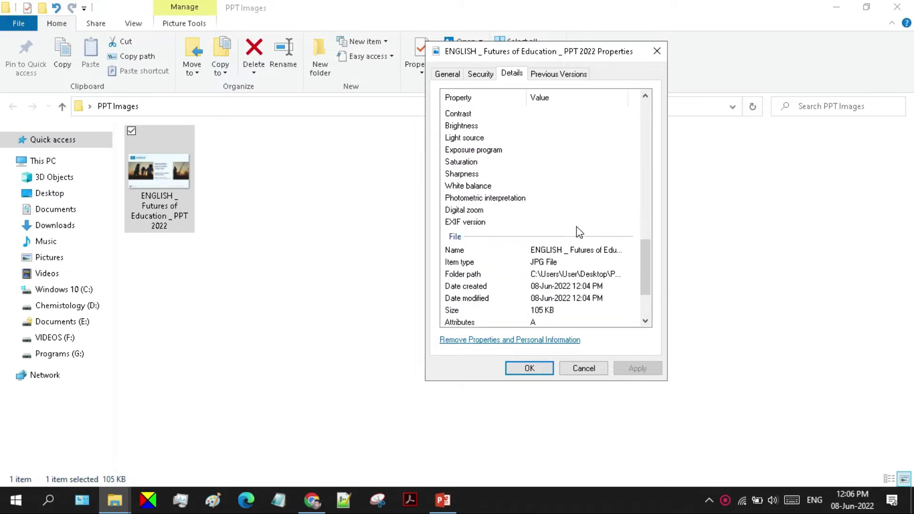
scroll(577, 227, down, 2)
click(549, 231)
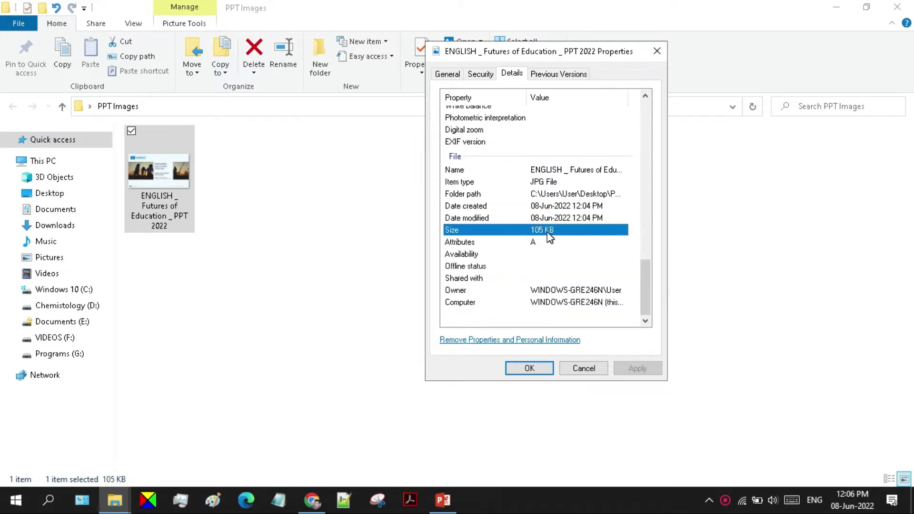
Step: Dismiss the properties and minimize File Explorer to reveal the deck
click(544, 372)
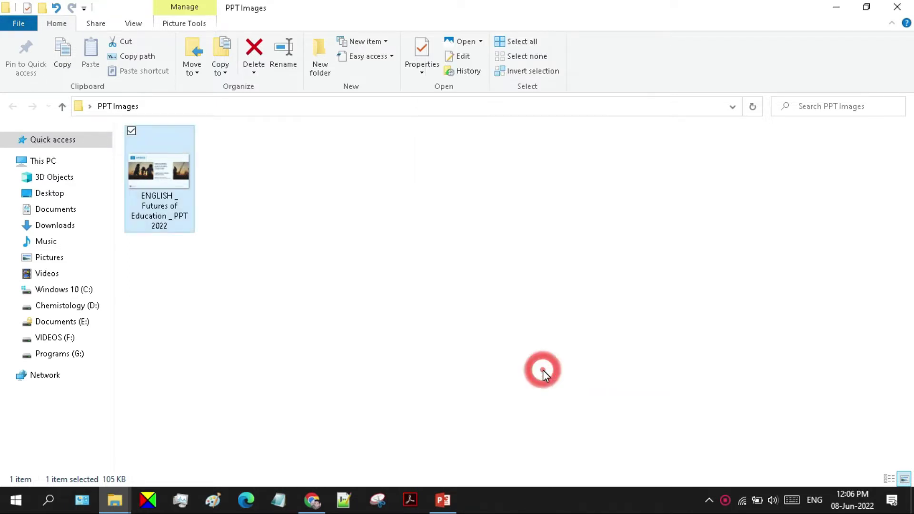
click(835, 8)
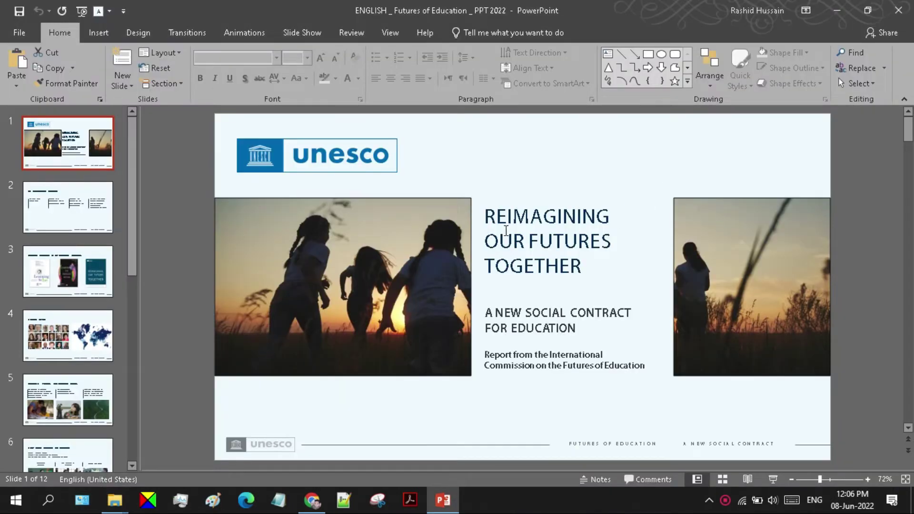
mouse_move(313, 500)
click(322, 507)
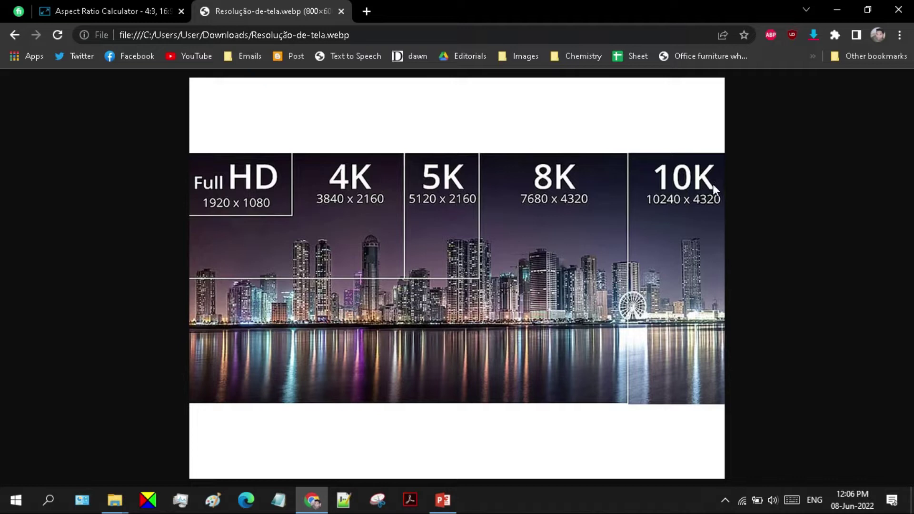
click(837, 6)
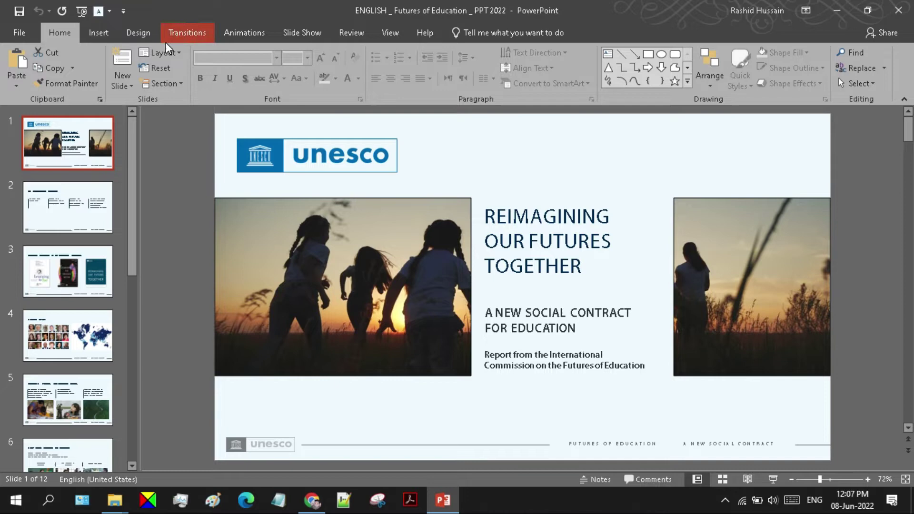
Step: Reach the Custom Slide Size settings from the Design ribbon
click(135, 35)
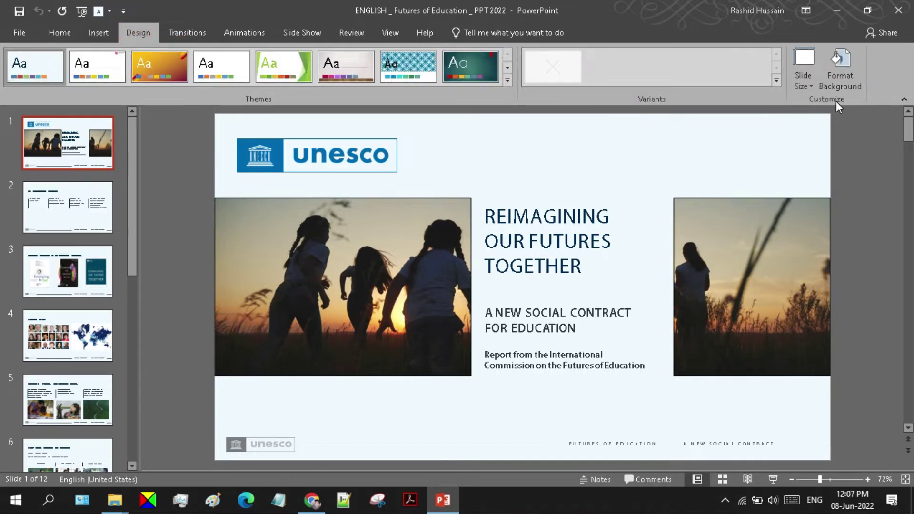
click(803, 88)
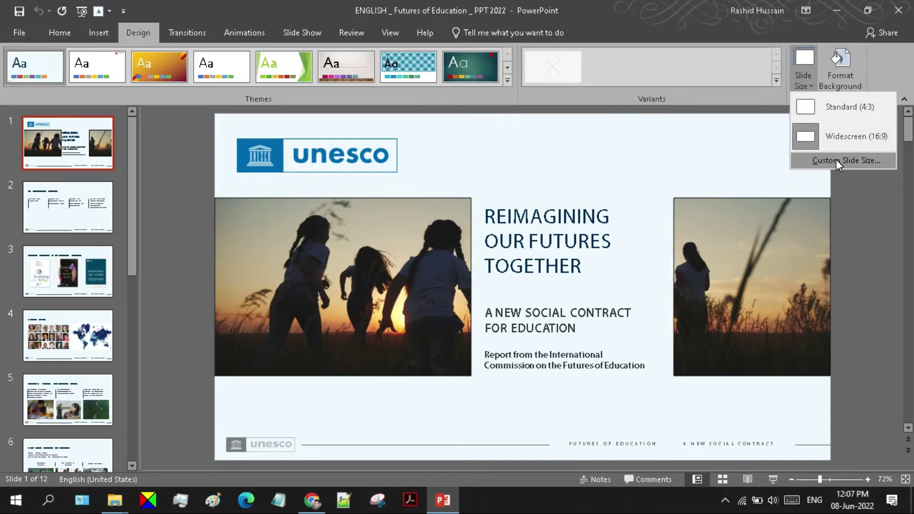
click(869, 161)
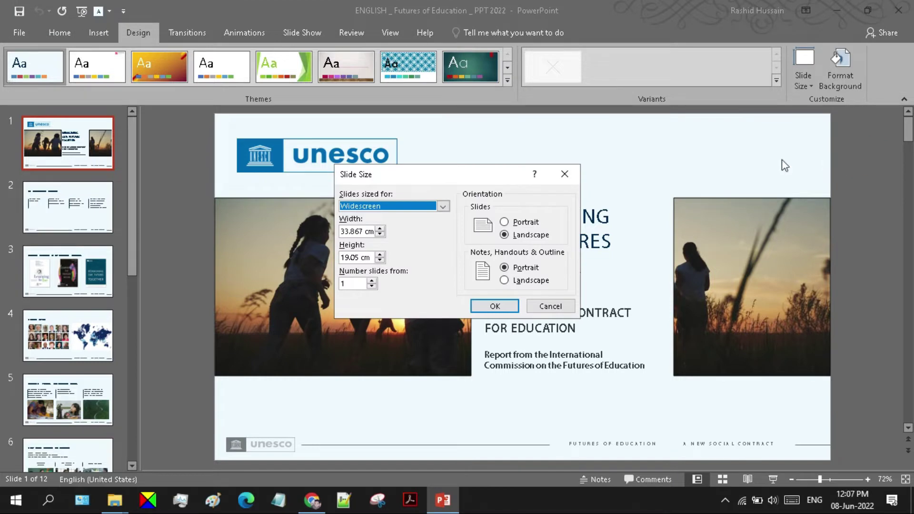
Step: Set 'Slides sized for' to Custom and place the cursor in the Width field
click(445, 206)
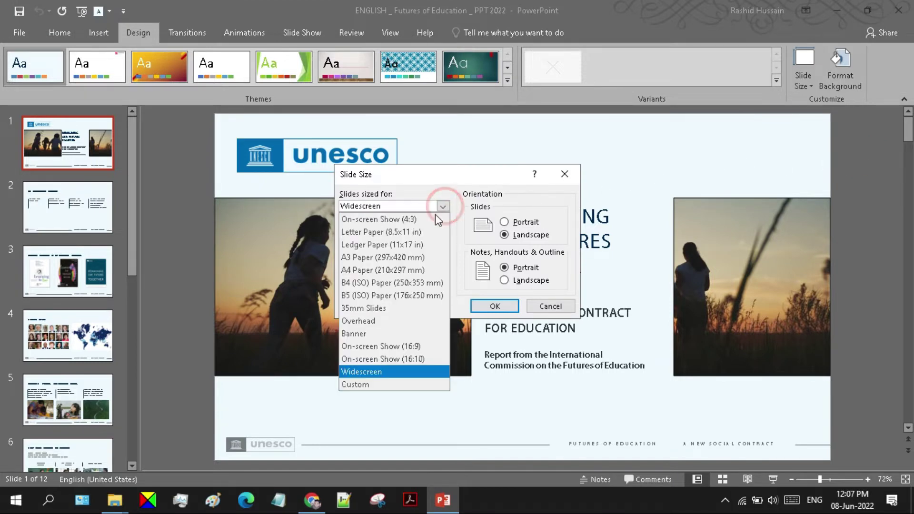
click(416, 386)
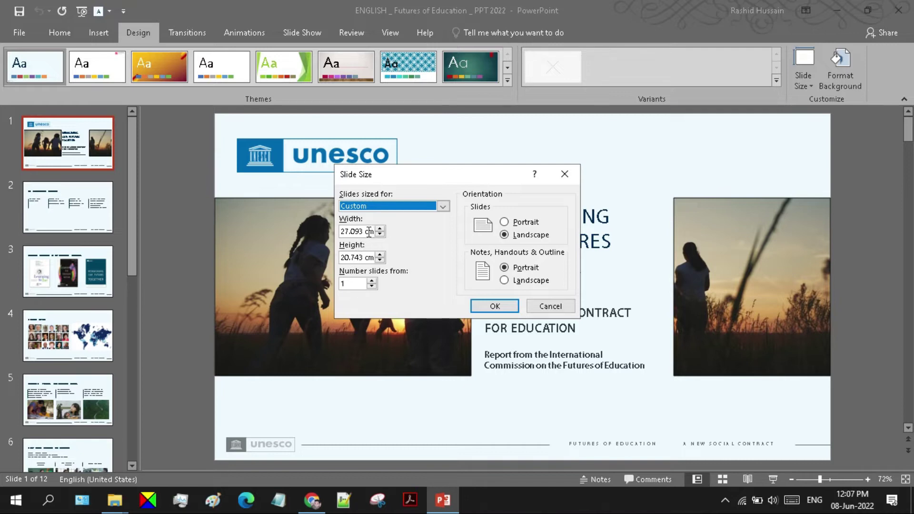
click(368, 232)
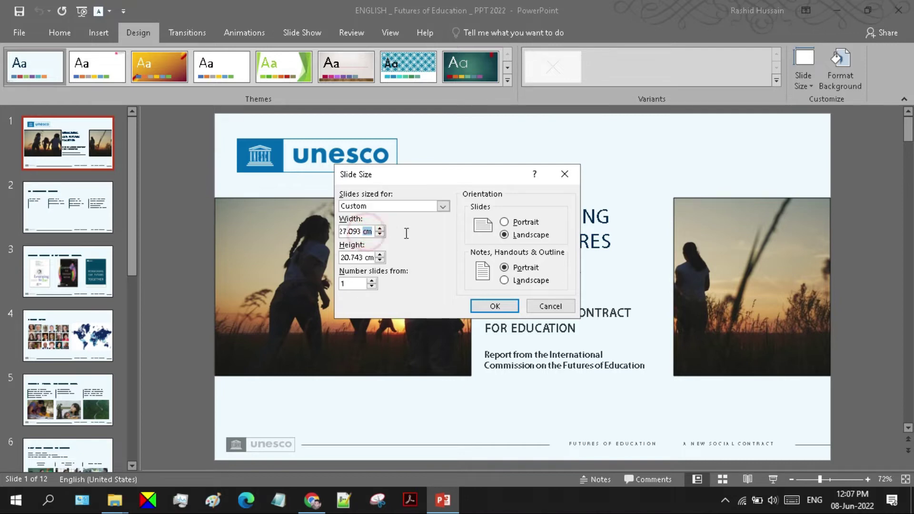
click(368, 232)
Step: Read the 4K entry of 3840 × 2160 on the resolution chart in Chrome
click(313, 500)
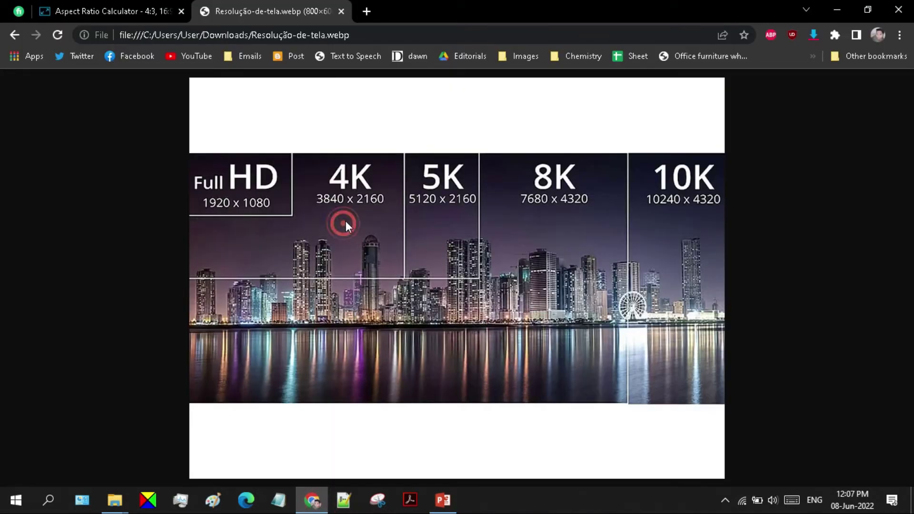
click(330, 202)
click(369, 199)
Step: Settle the calculator on the HD Video 16:9 preset after trying Standard Monitor 4:3
click(155, 10)
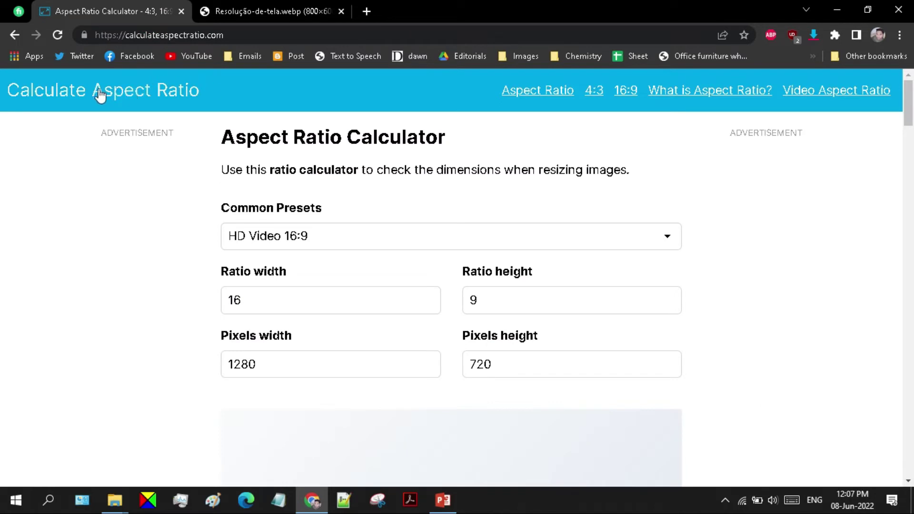
click(366, 246)
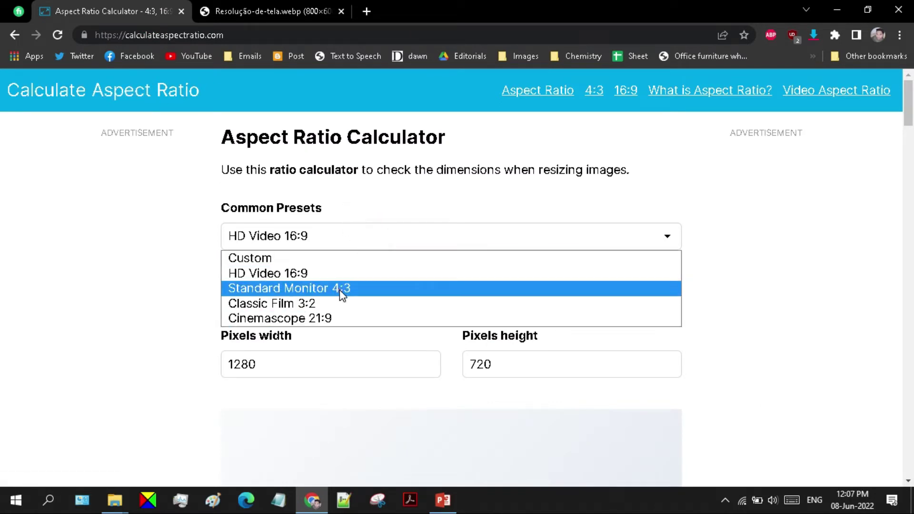
click(337, 289)
click(339, 236)
click(331, 274)
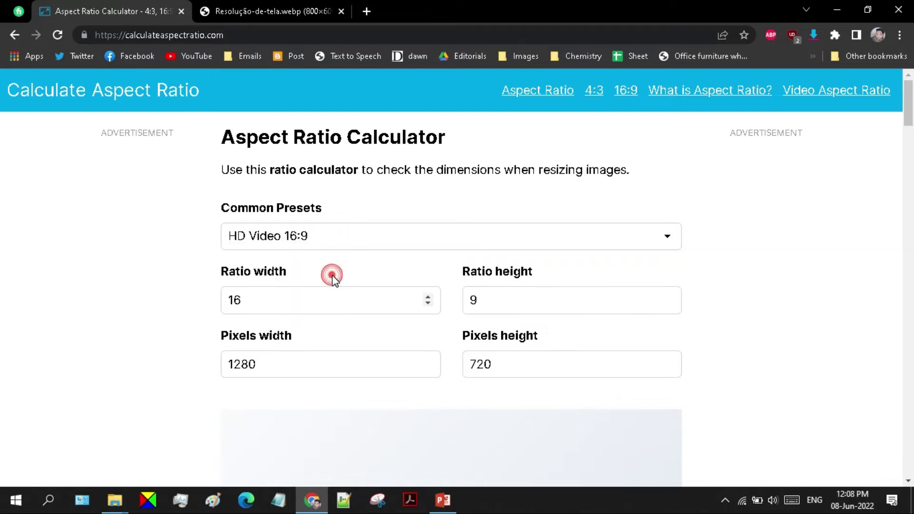
click(280, 11)
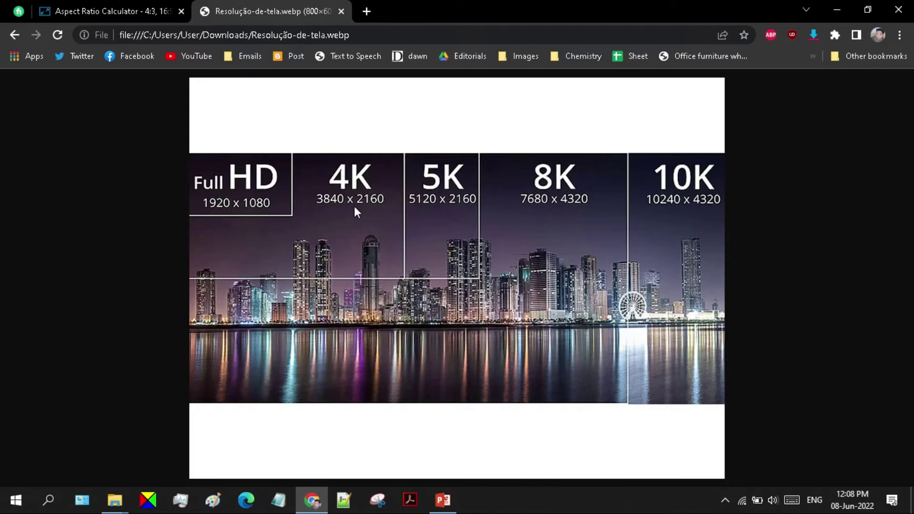
click(152, 19)
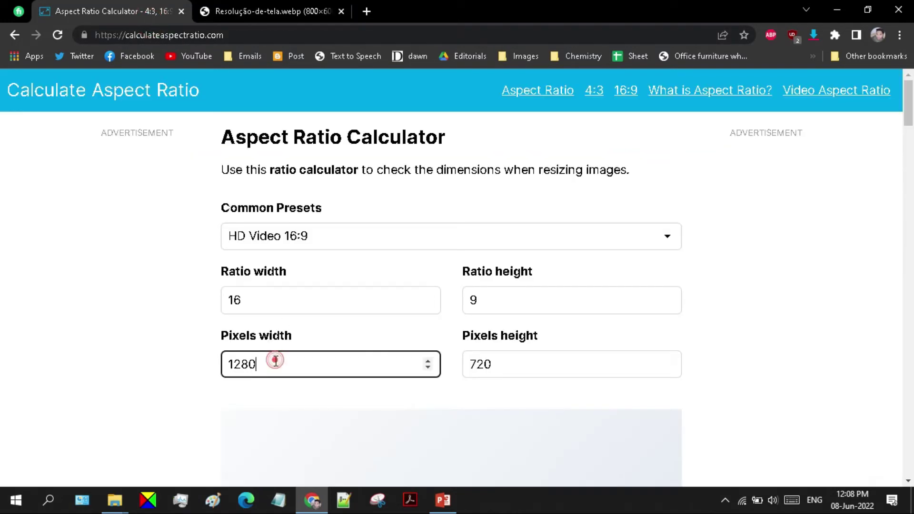
Step: Enter a 3840-pixel width, read the 2160 height, and copy the 3840 value
drag(272, 360, 206, 365)
text(38)
text(40)
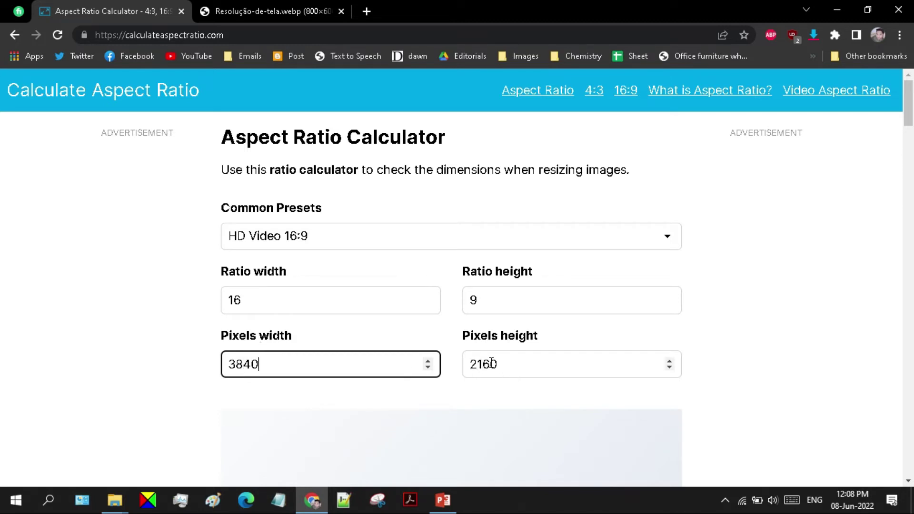
double_click(493, 364)
double_click(243, 362)
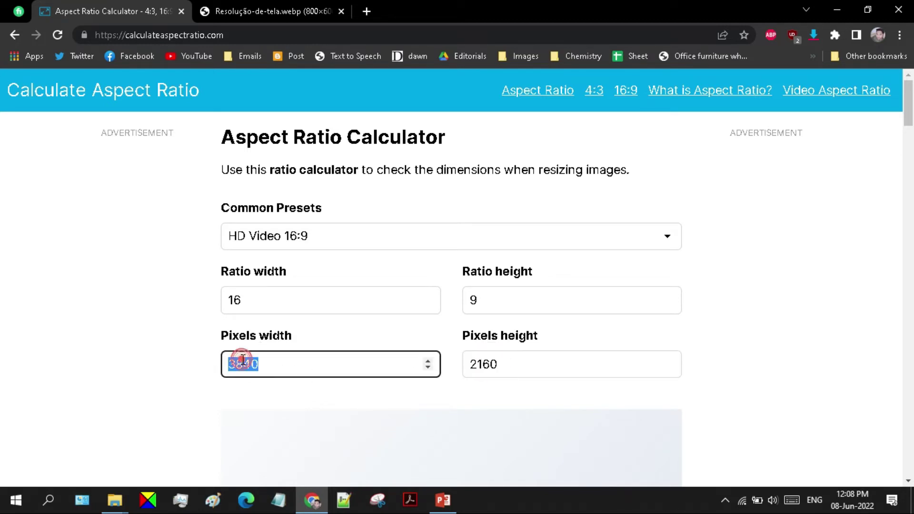
right_click(243, 363)
click(276, 152)
Step: Paste 3840px as the slide width, converting it to 101.6 cm
click(445, 500)
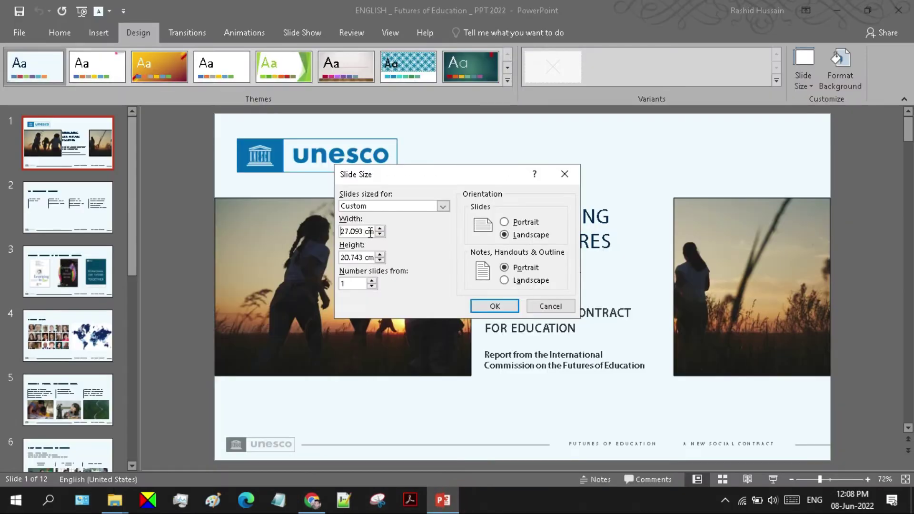
drag(373, 232, 339, 230)
key(BackSpace)
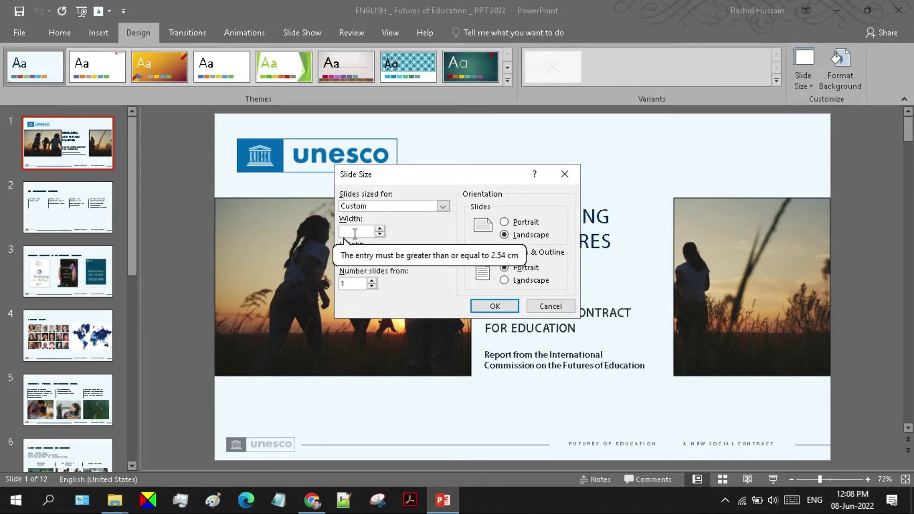
right_click(354, 234)
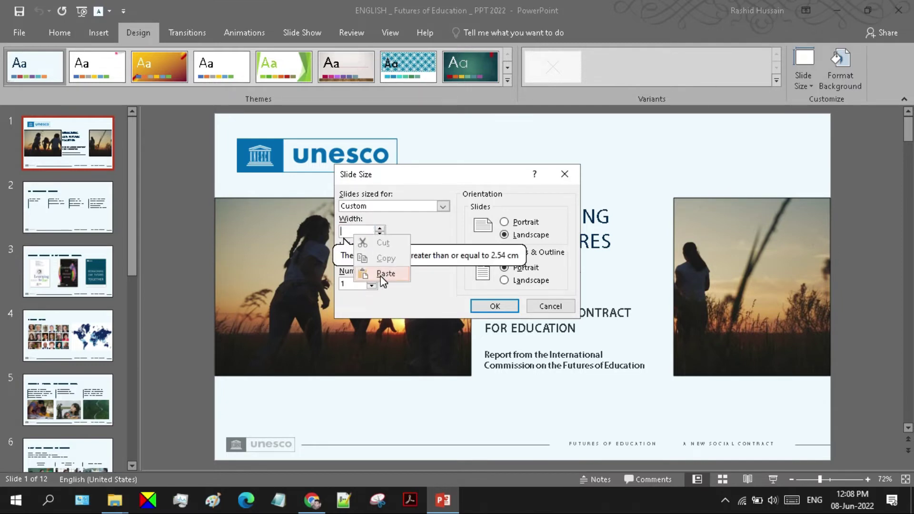
click(369, 270)
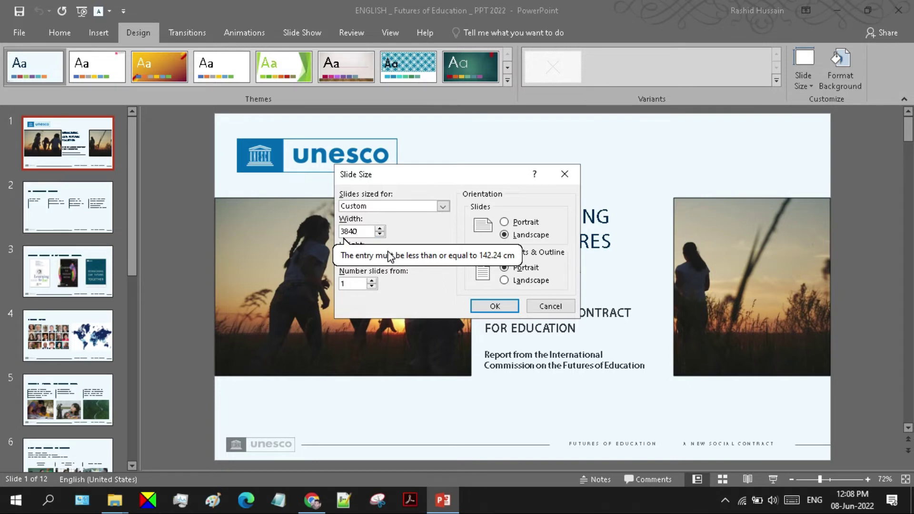
text(px)
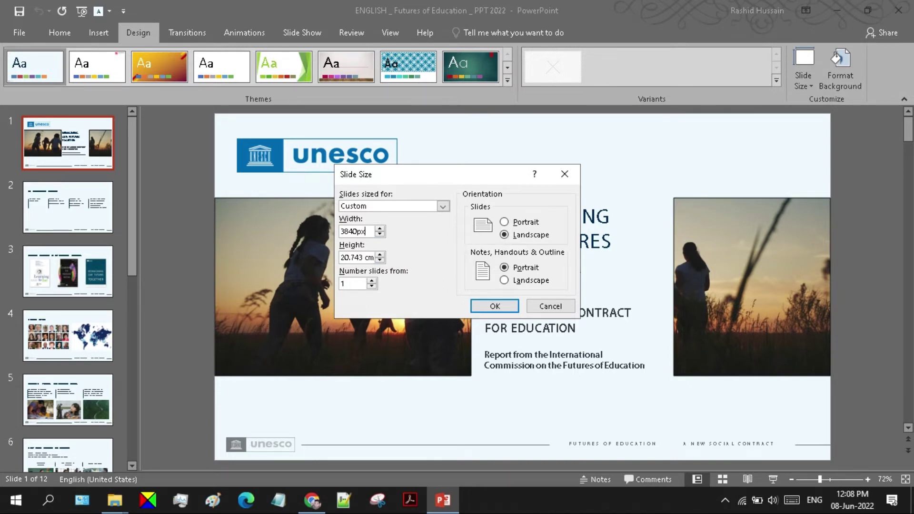
key(Tab)
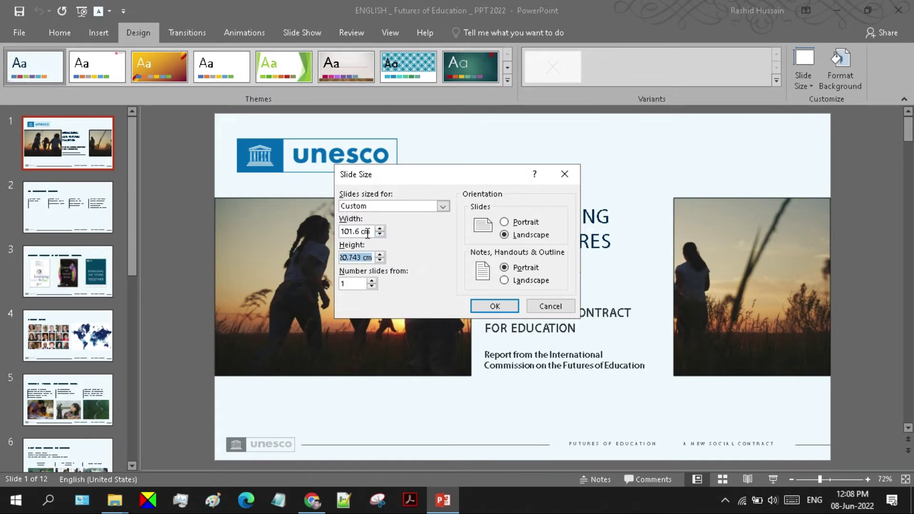
click(365, 233)
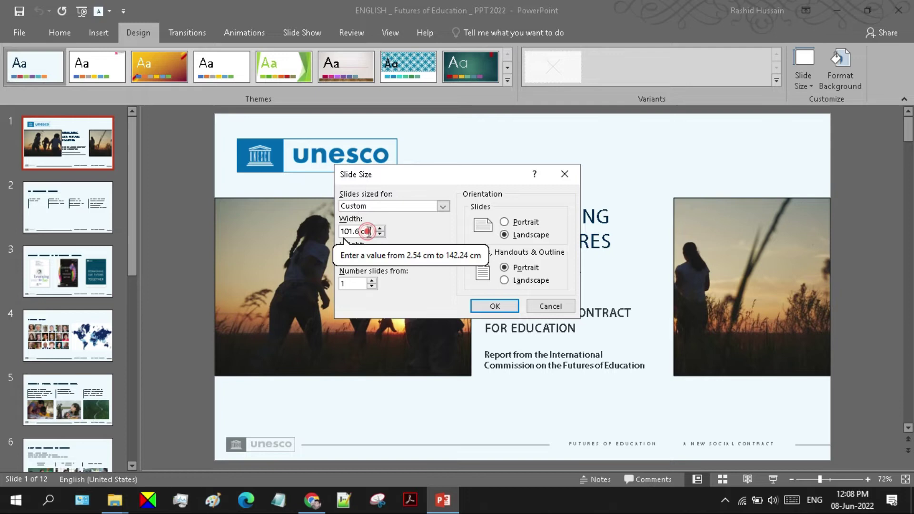
click(409, 237)
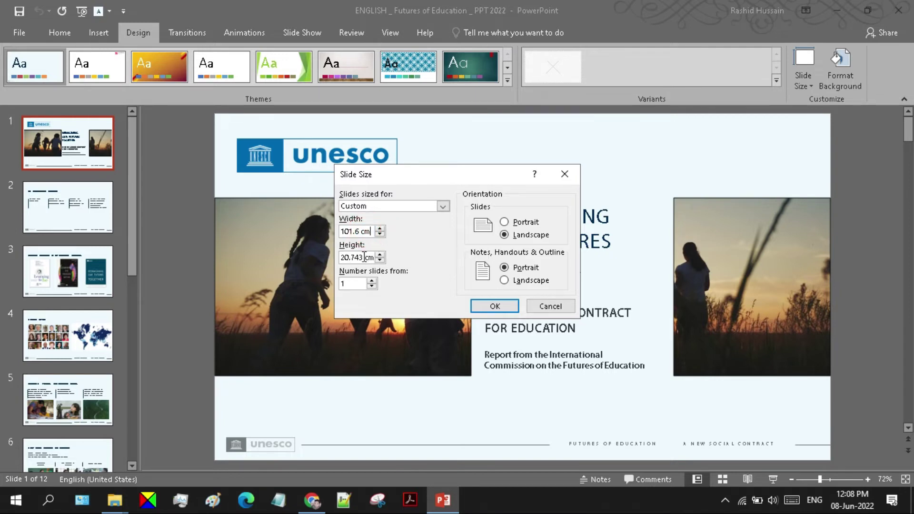
Step: Copy the calculated 2160 height from the calculator and return to the slide size settings
click(312, 500)
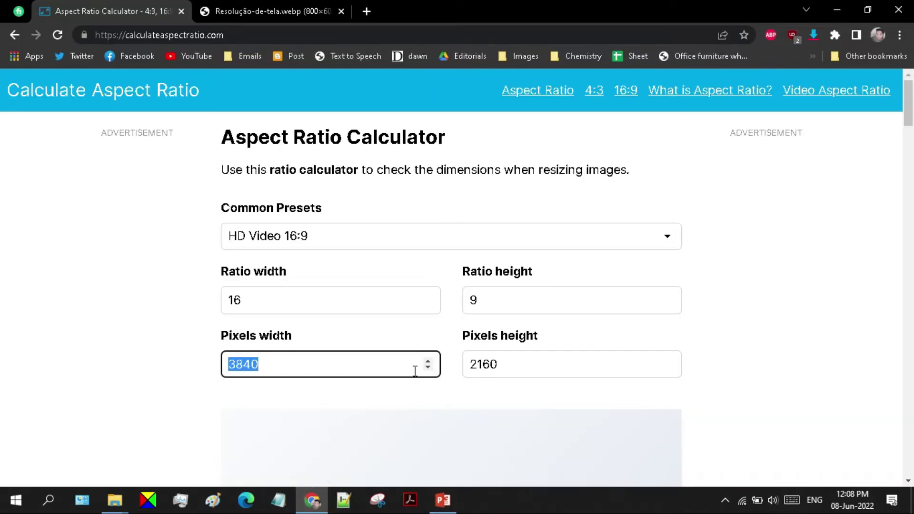
click(504, 367)
double_click(503, 367)
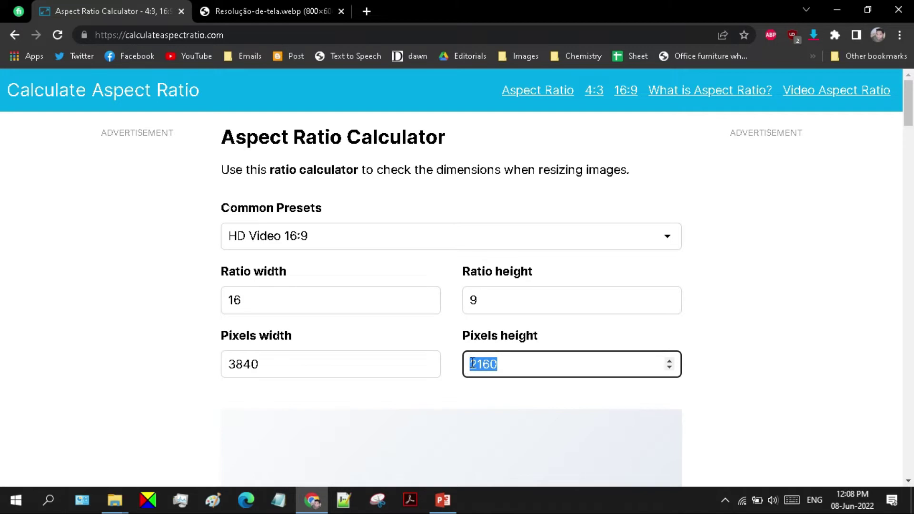
right_click(471, 366)
click(517, 155)
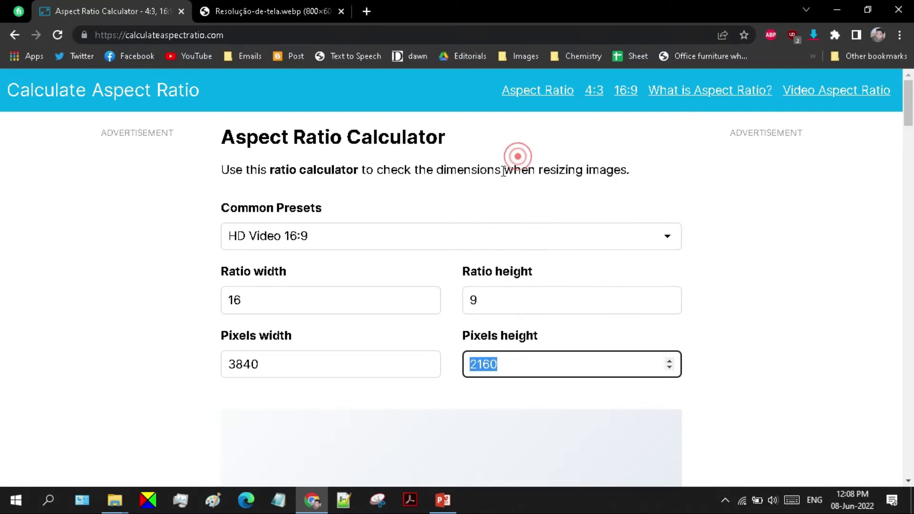
click(441, 498)
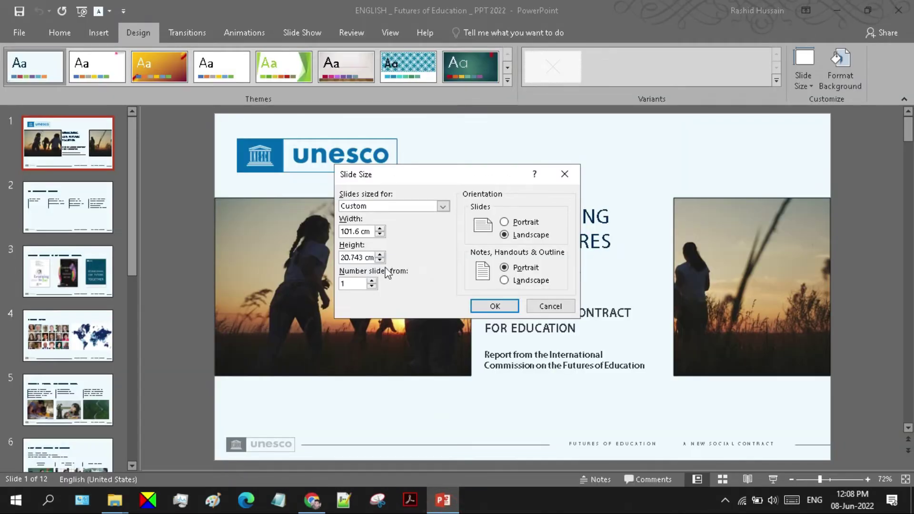
Step: Paste 2160px as the slide height, converting to 57.15 cm, and confirm the new size
click(373, 258)
drag(372, 257, 303, 258)
key(BackSpace)
right_click(358, 260)
click(375, 288)
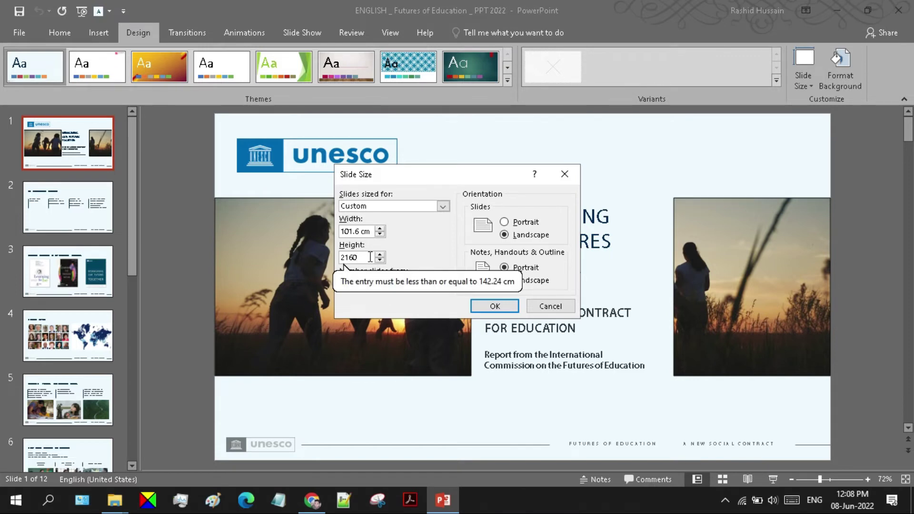
text(px)
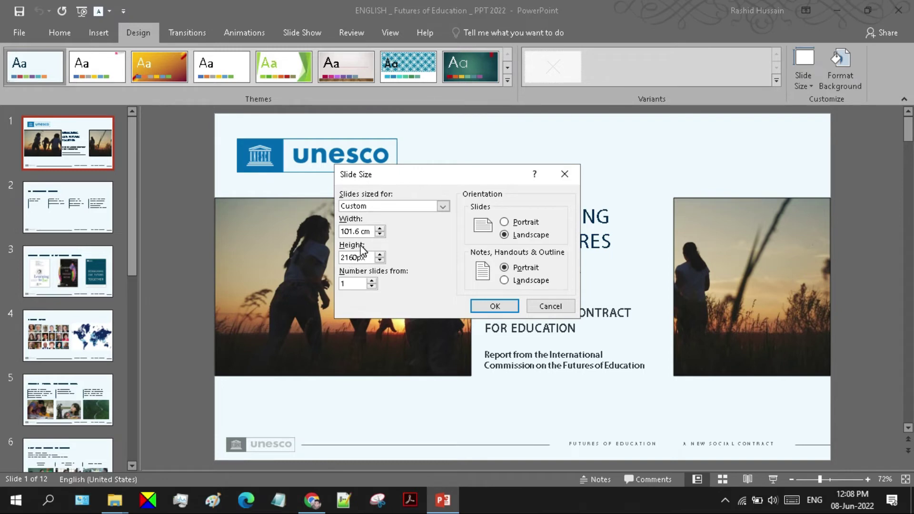
key(Tab)
click(495, 306)
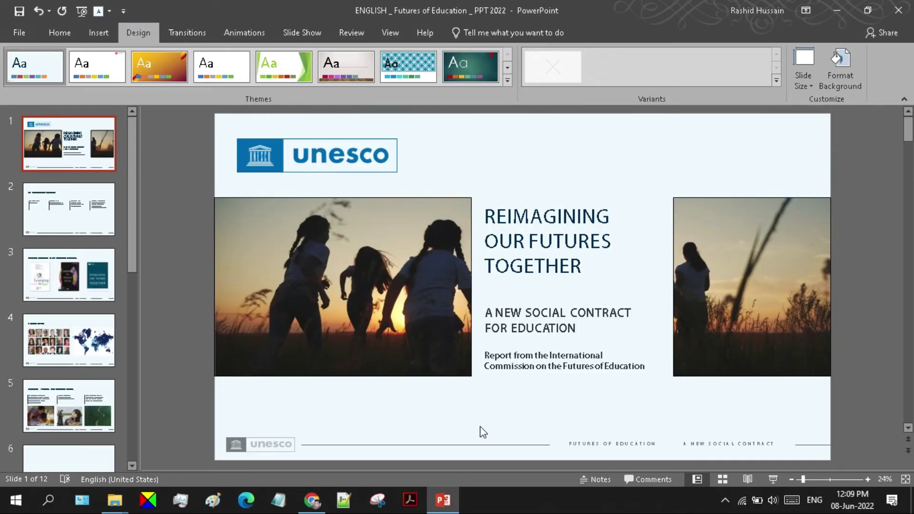
Step: Start Save As into the PPT Images folder with JPEG File Interchange Format as the type
click(16, 30)
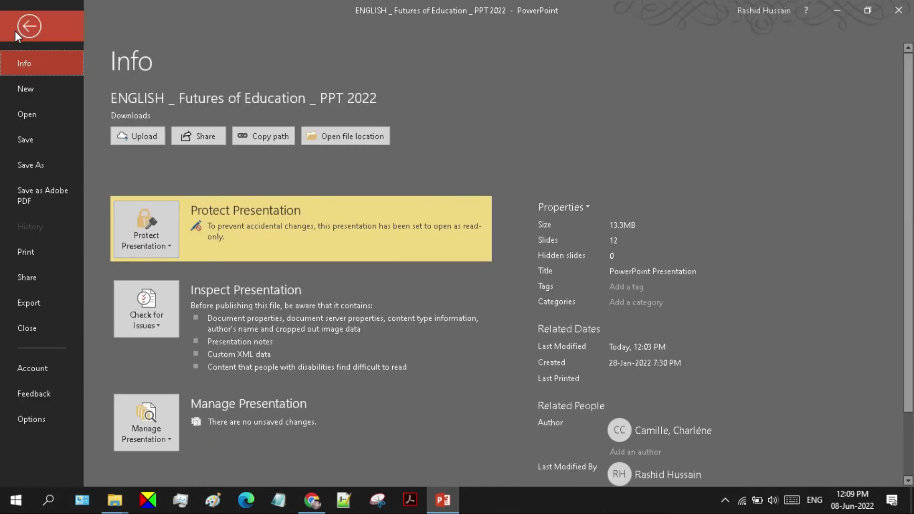
click(37, 163)
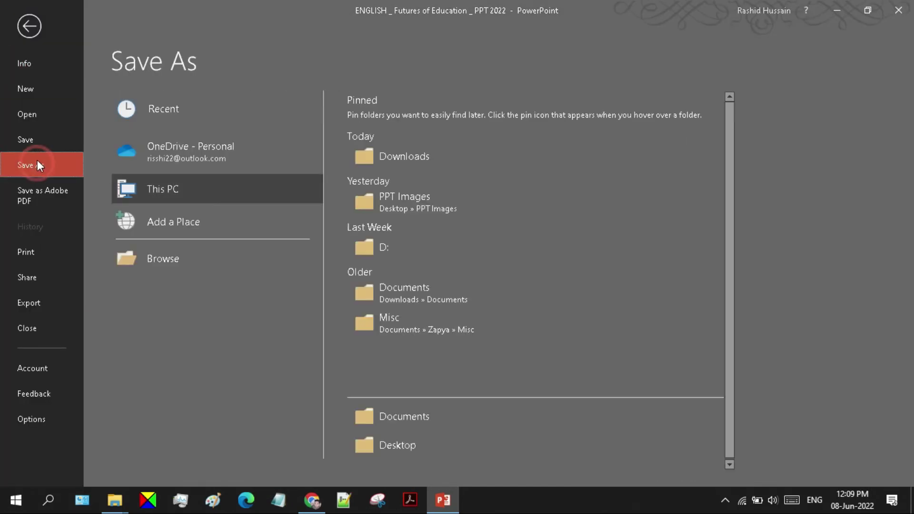
click(410, 206)
click(237, 413)
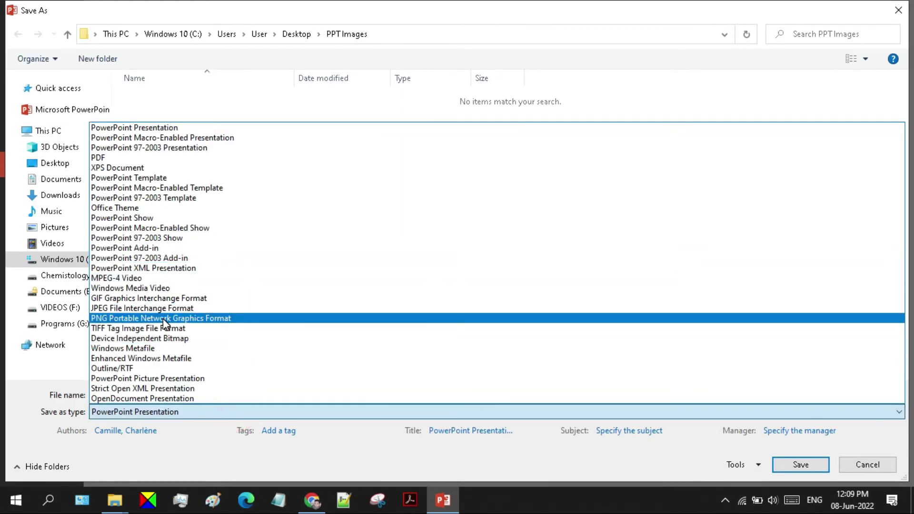
click(169, 308)
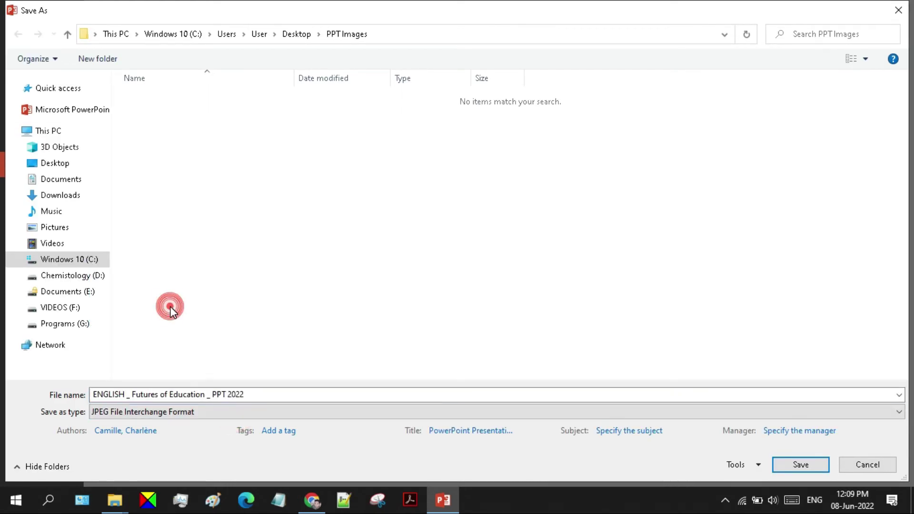
Step: Save the file as 'Resized', exporting Just This One slide
click(262, 392)
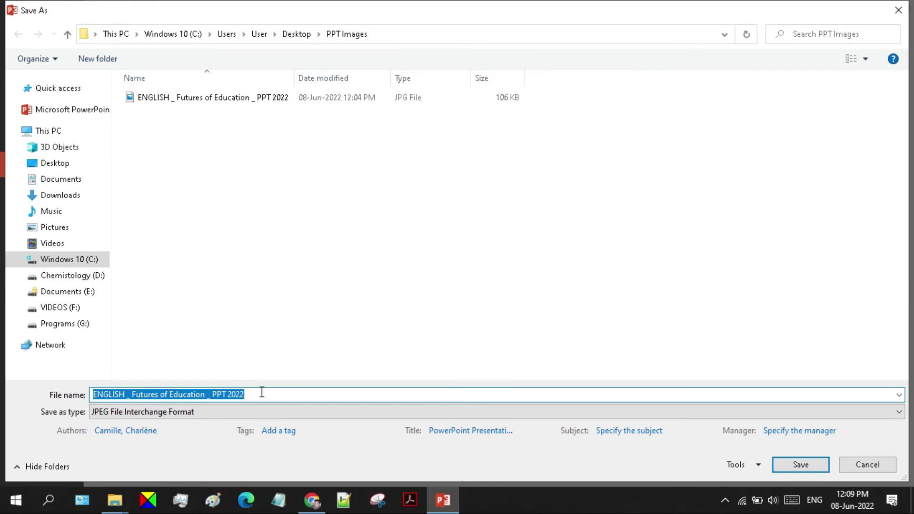
text(Resized)
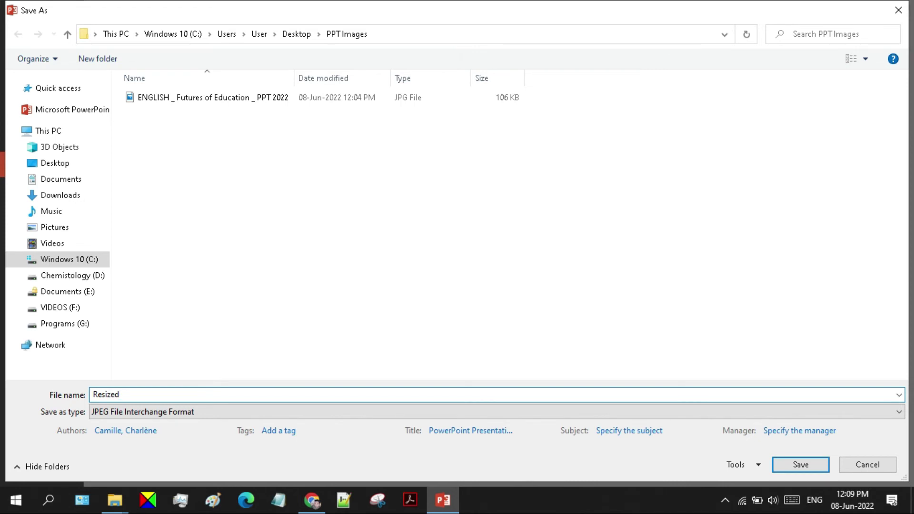
click(785, 462)
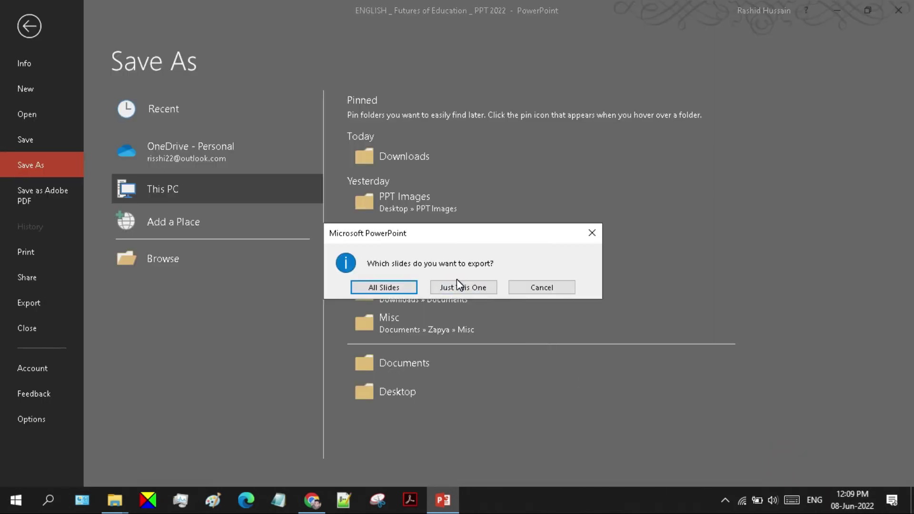
click(455, 287)
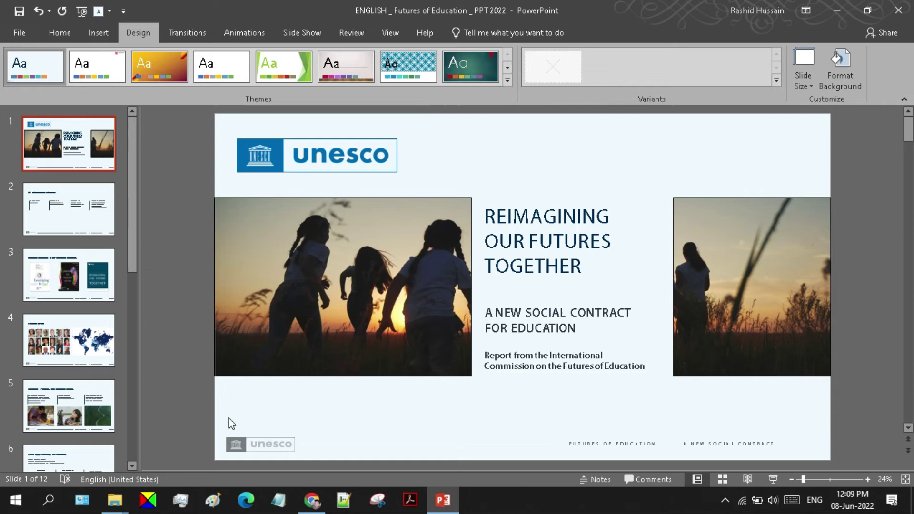
Step: View the Resized image's Details showing 3840 × 2160 at 466 KB
mouse_move(114, 500)
click(198, 448)
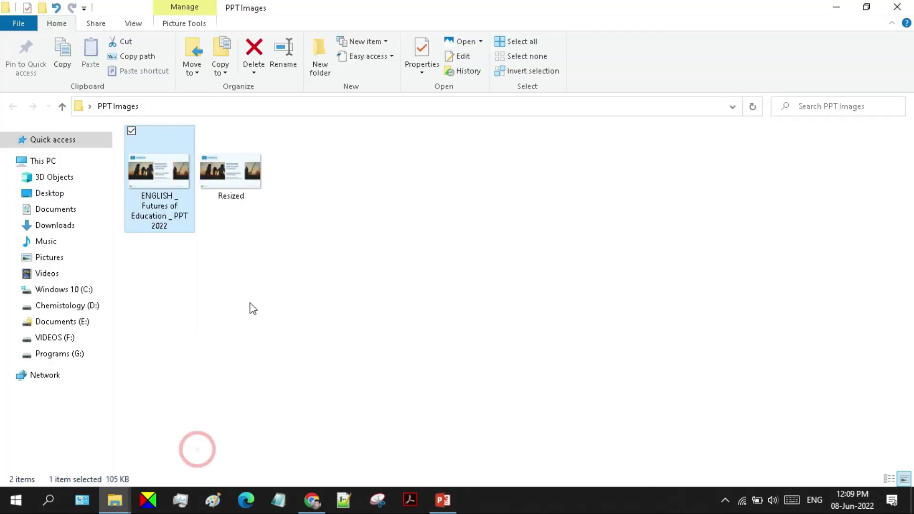
click(286, 194)
click(244, 165)
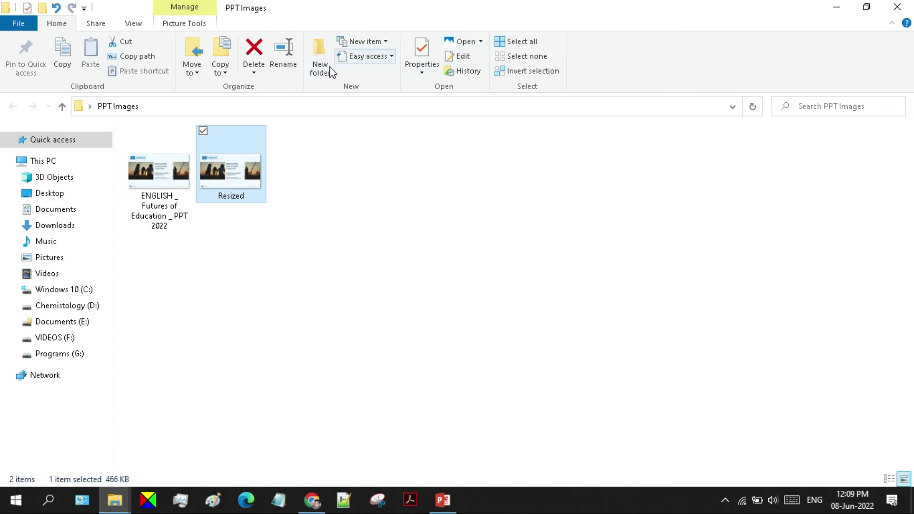
click(422, 48)
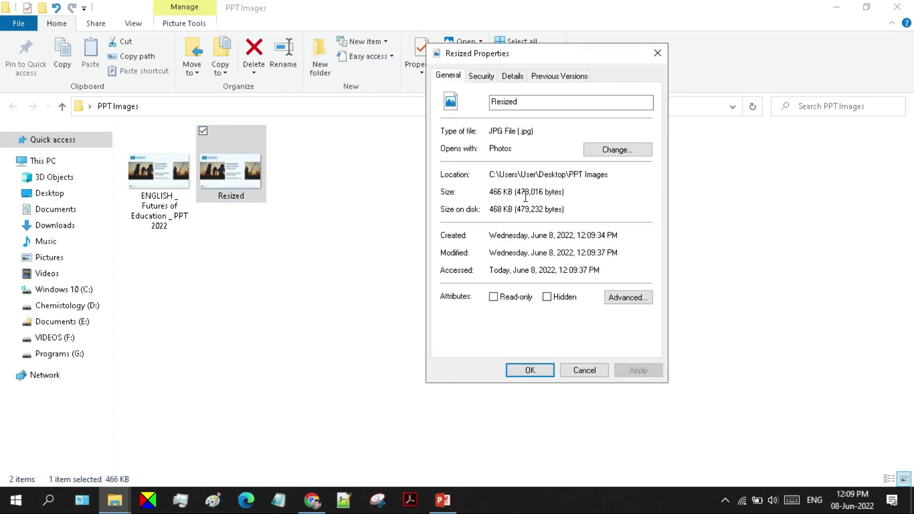
click(513, 75)
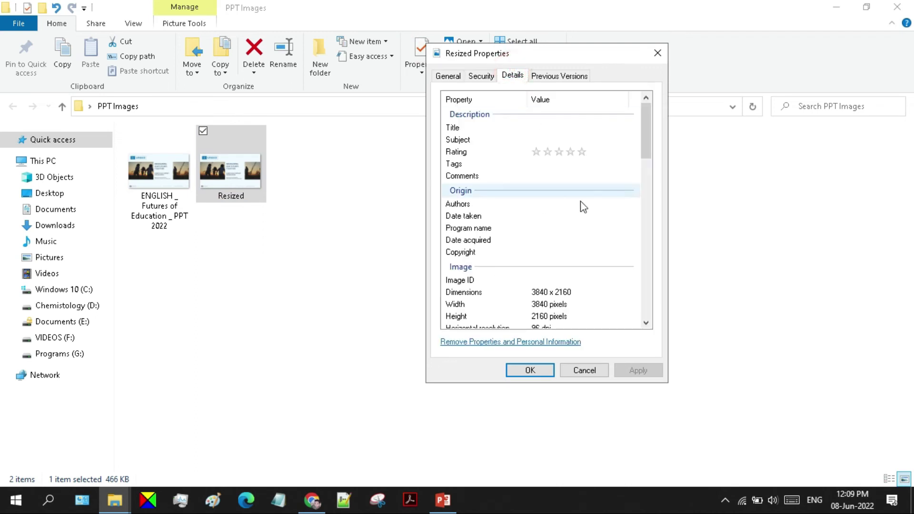
scroll(630, 185, down, 1)
scroll(630, 186, down, 1)
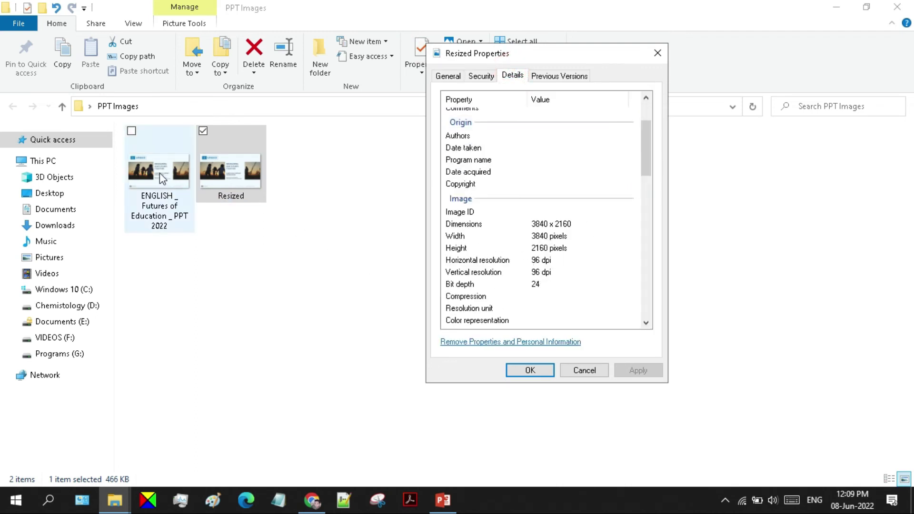
Step: Bring up the original ENGLISH image's properties and move them aside
click(160, 173)
click(438, 42)
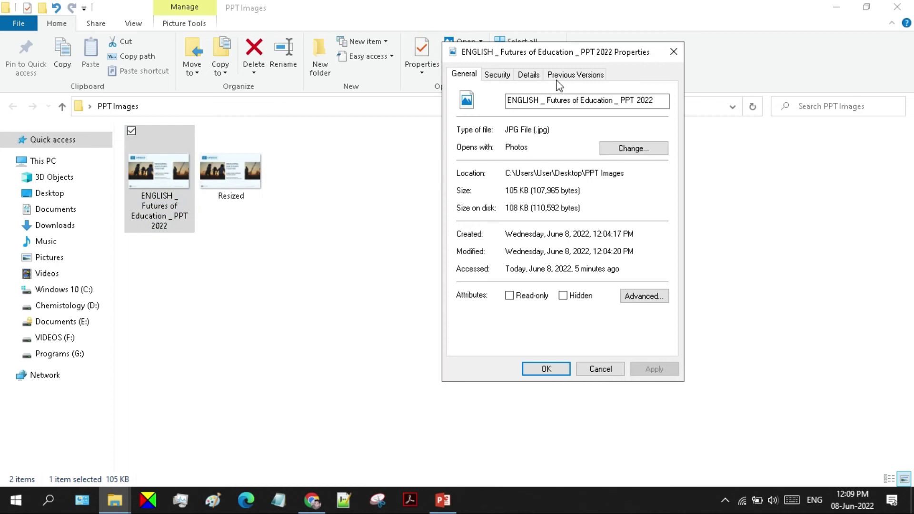
drag(550, 52, 304, 50)
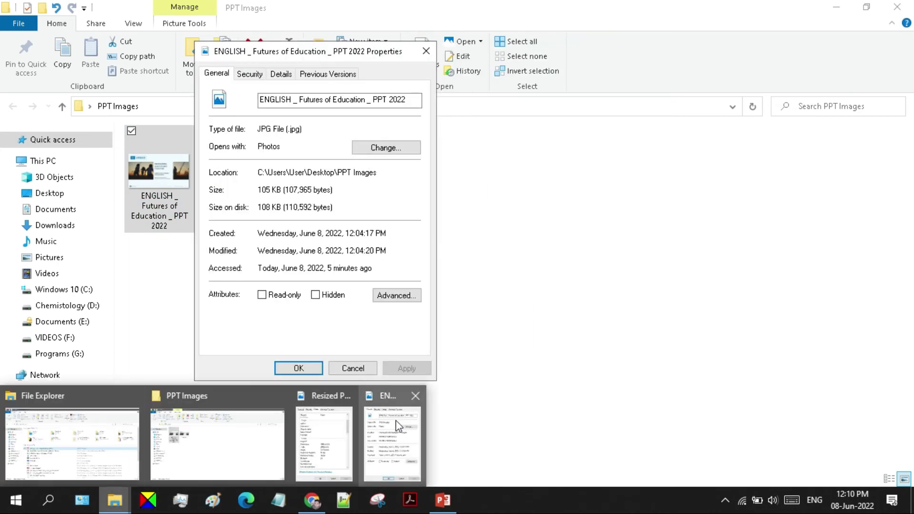
Step: Compare side by side: original 1280 × 720 at 105 KB versus Resized 3840 × 2160 at 466 KB
click(322, 419)
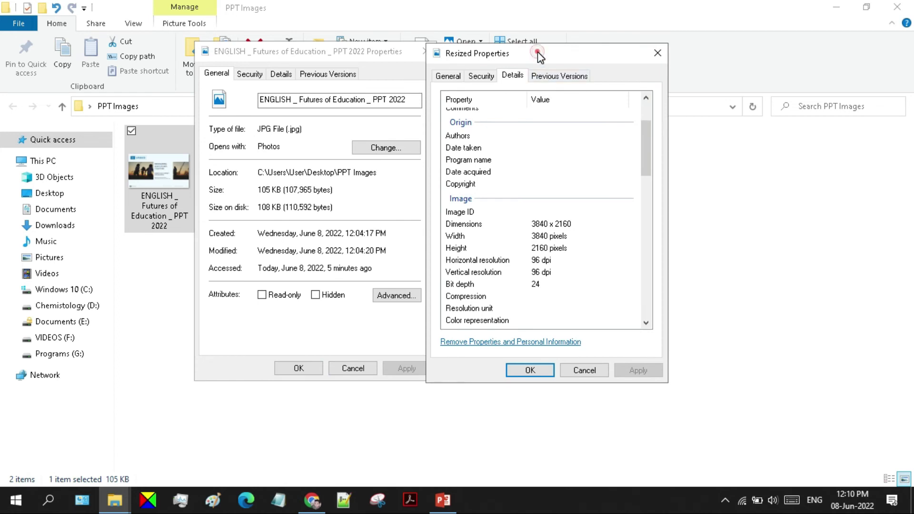
drag(538, 52, 562, 44)
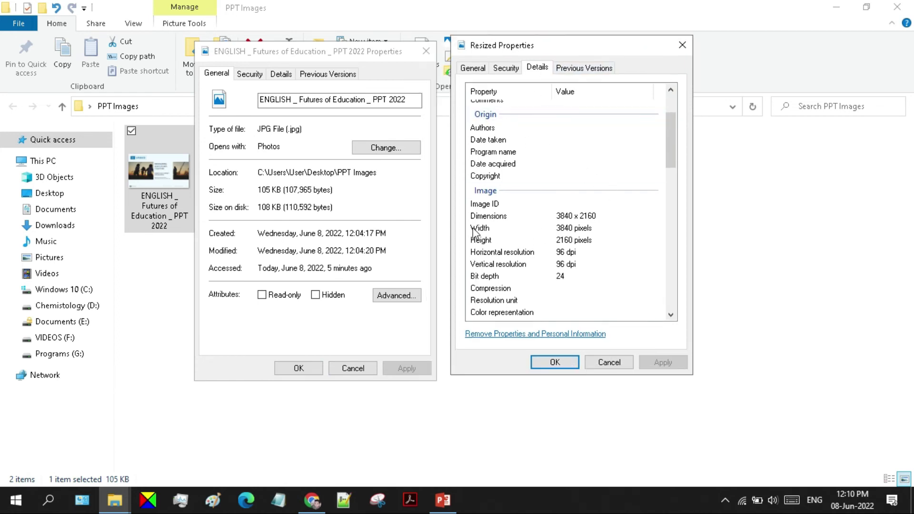
click(279, 76)
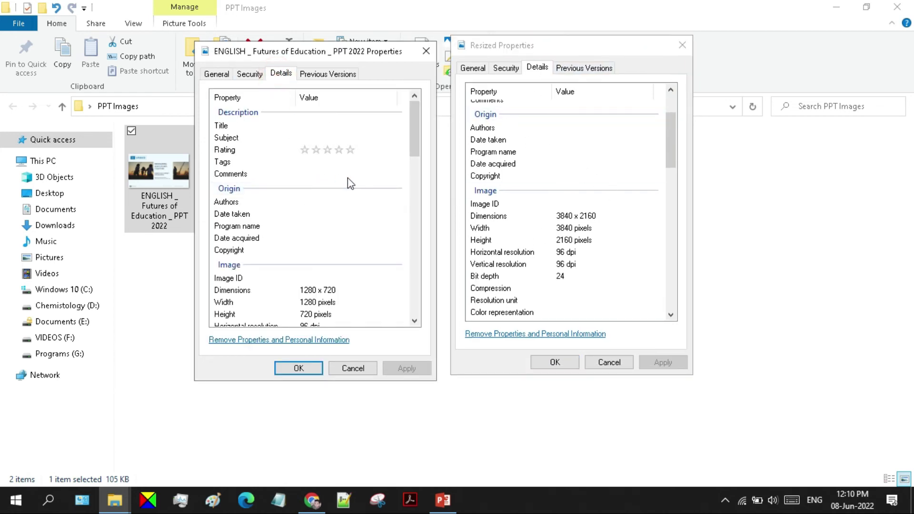
scroll(348, 180, down, 2)
click(342, 226)
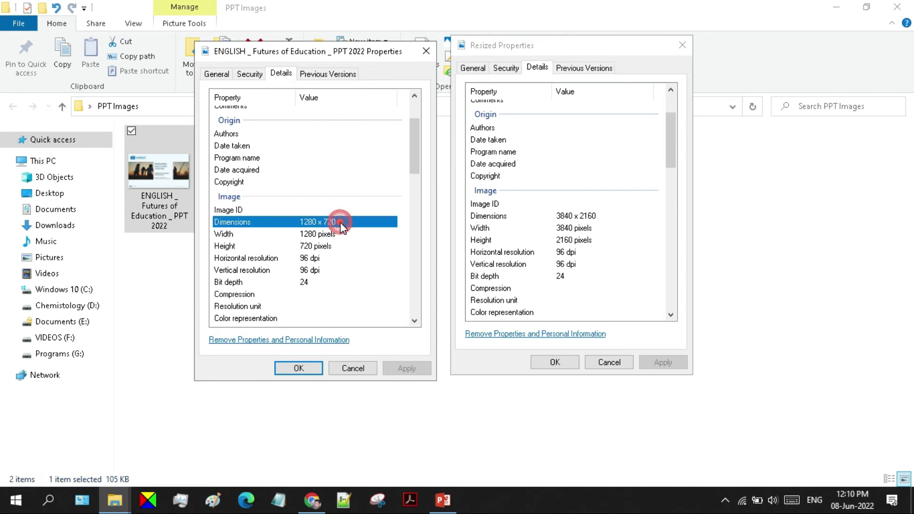
click(570, 216)
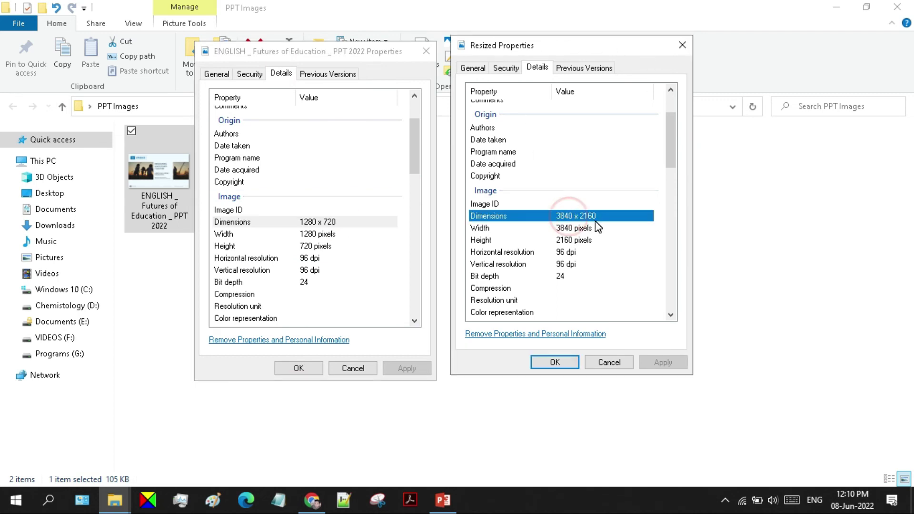
drag(415, 151, 413, 291)
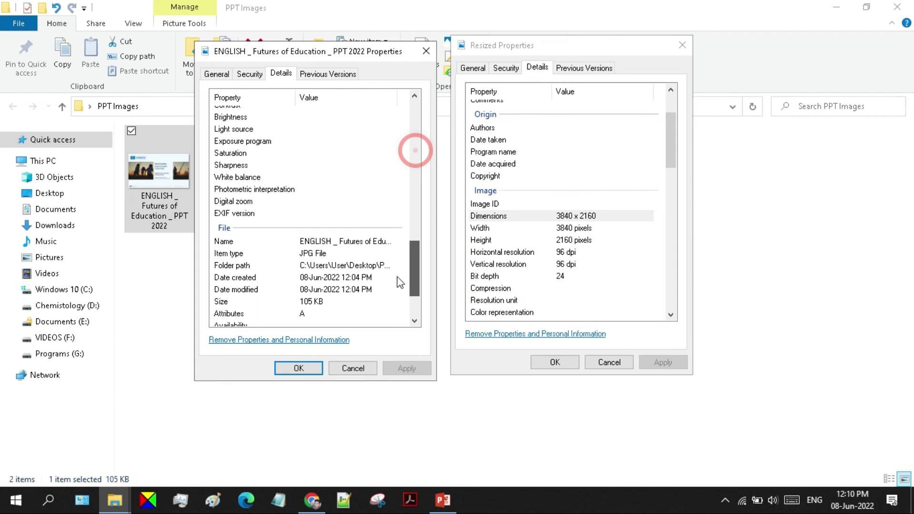
click(324, 232)
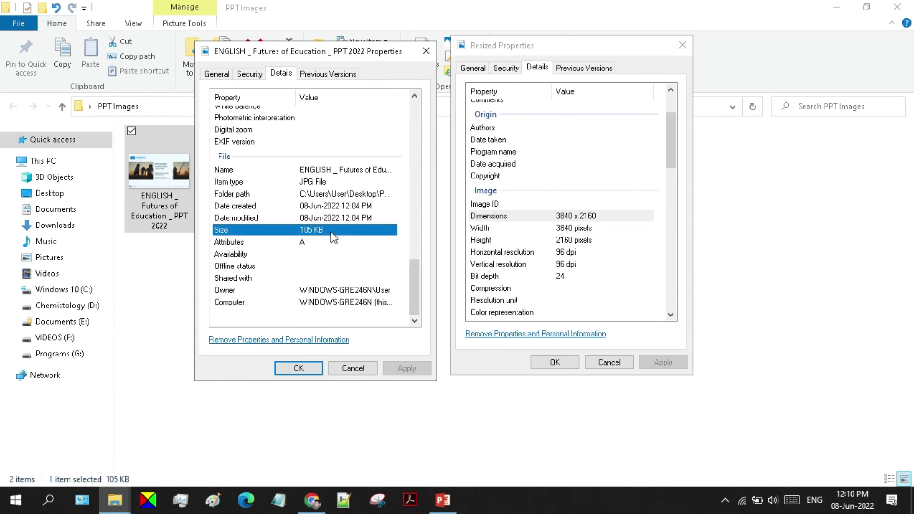
drag(672, 128, 665, 277)
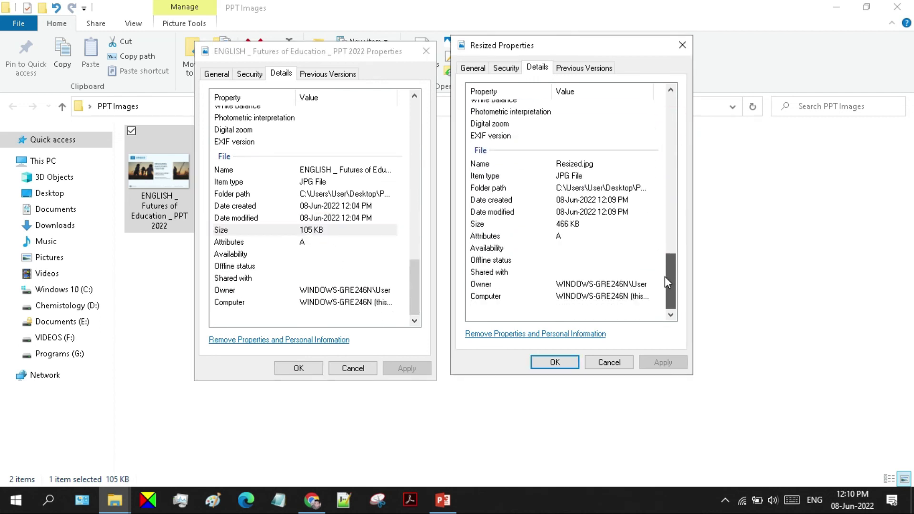
click(586, 222)
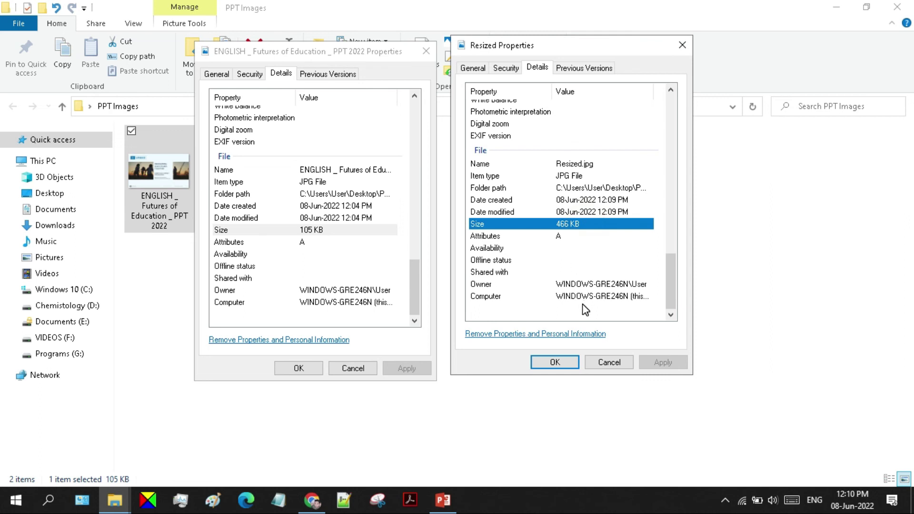
Step: Close both property windows
click(547, 364)
click(294, 368)
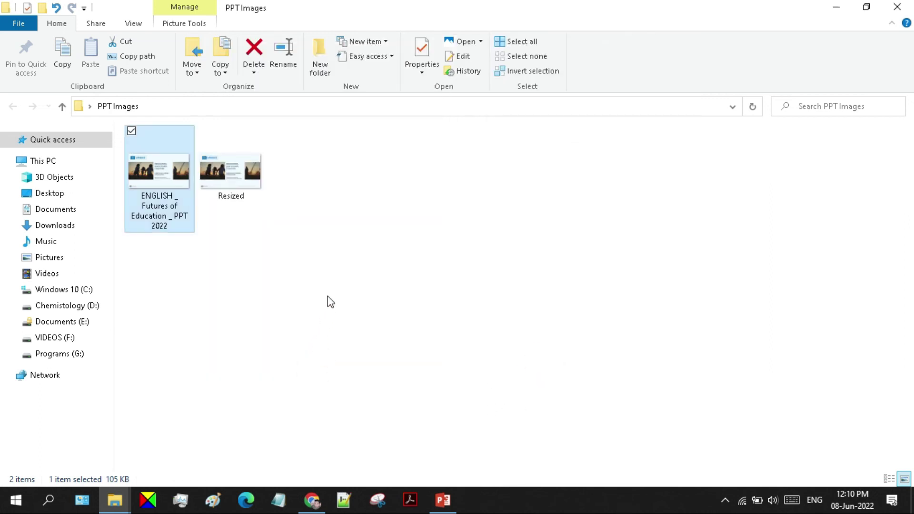
Step: Switch back to the presentation's title slide in PowerPoint
click(451, 501)
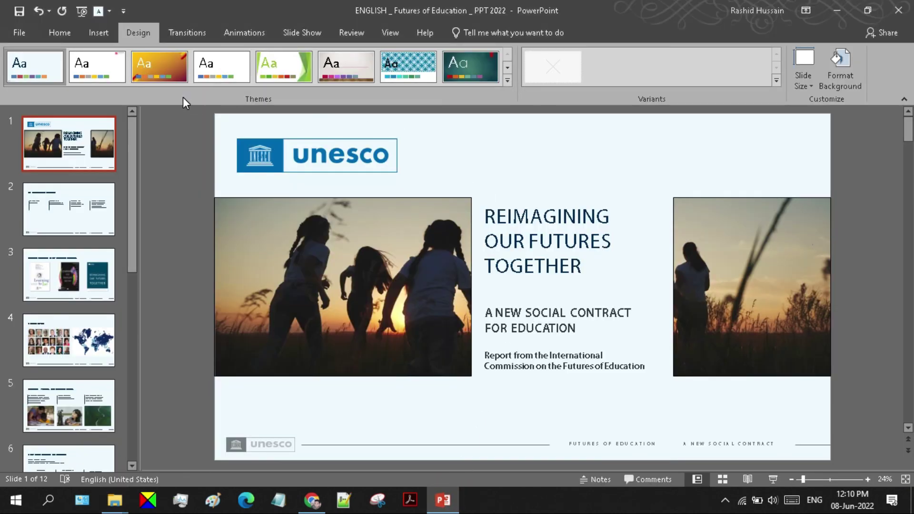
click(871, 185)
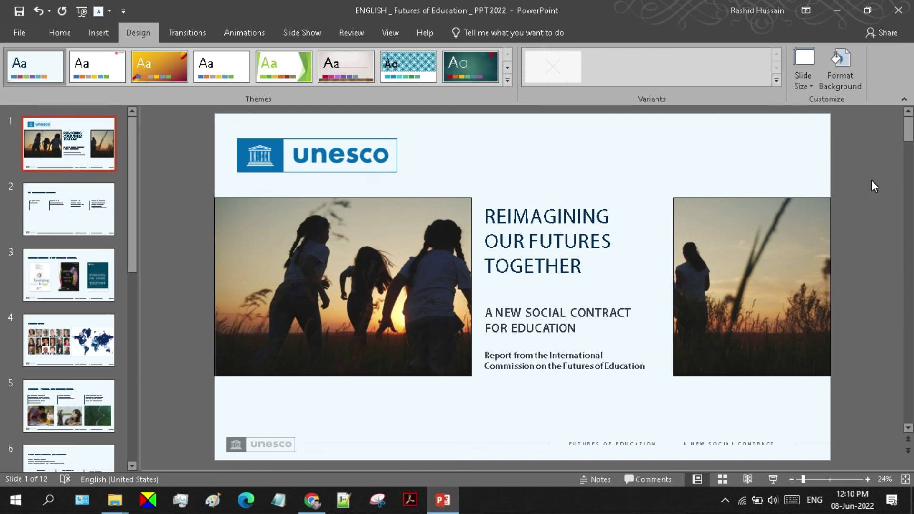